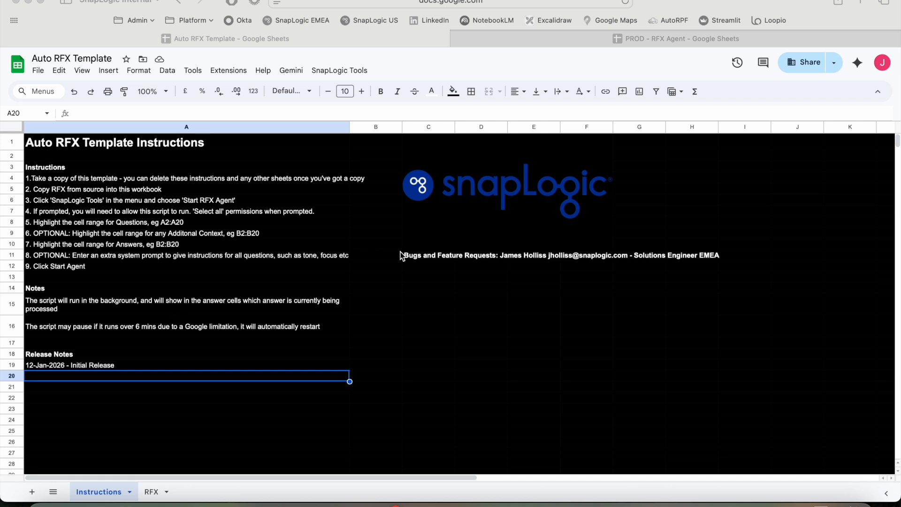
Make a copy of the Auto RFX Template spreadsheet named "My RFX" in My Drive
click(42, 73)
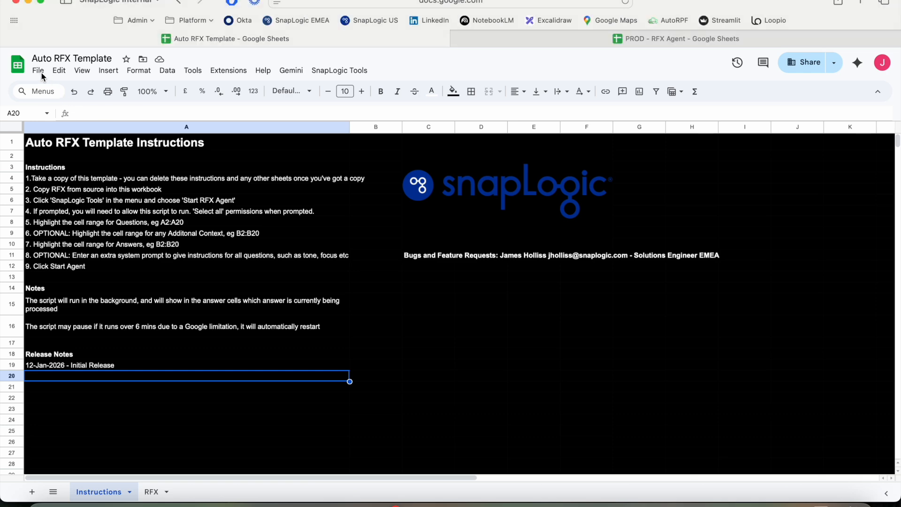
click(39, 71)
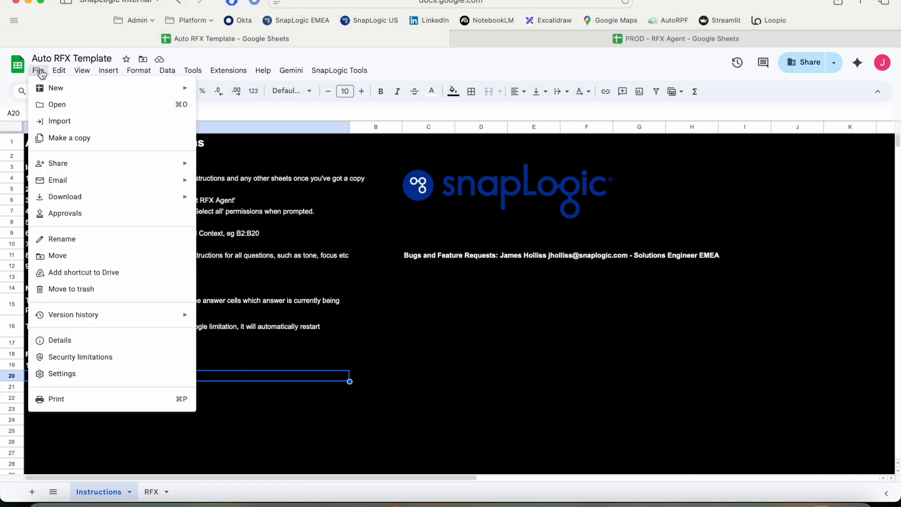
click(77, 140)
text(My RFX)
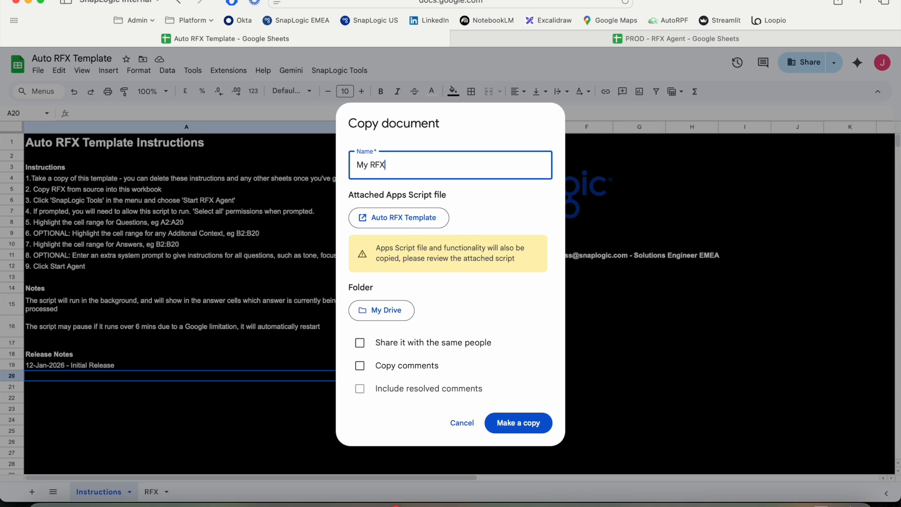
click(535, 427)
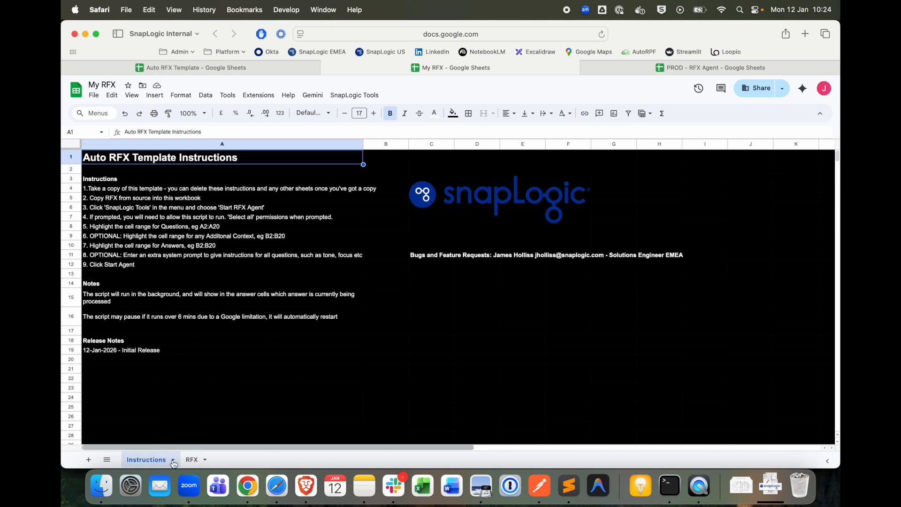
Copy the requirements table B1:D17 from the PROD - RFX Agent spreadsheet into My RFX's RFX sheet, starting at cell A1
click(193, 459)
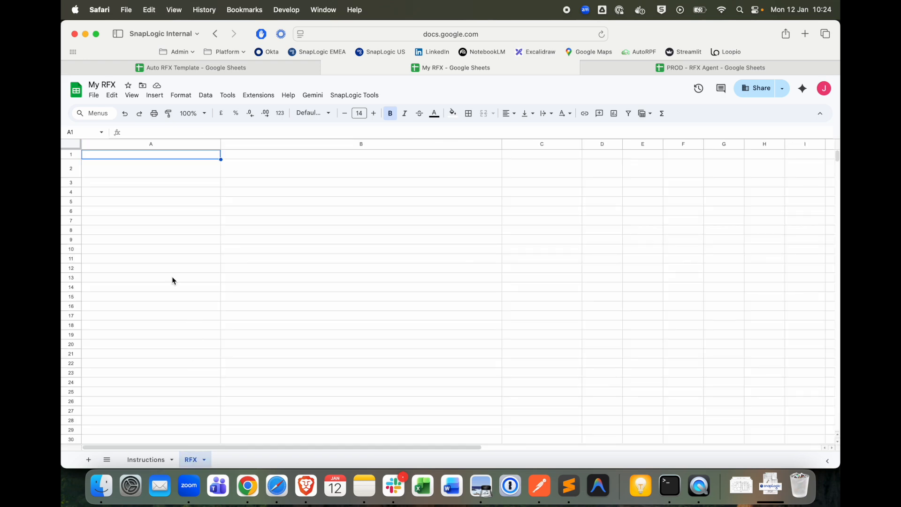
click(632, 70)
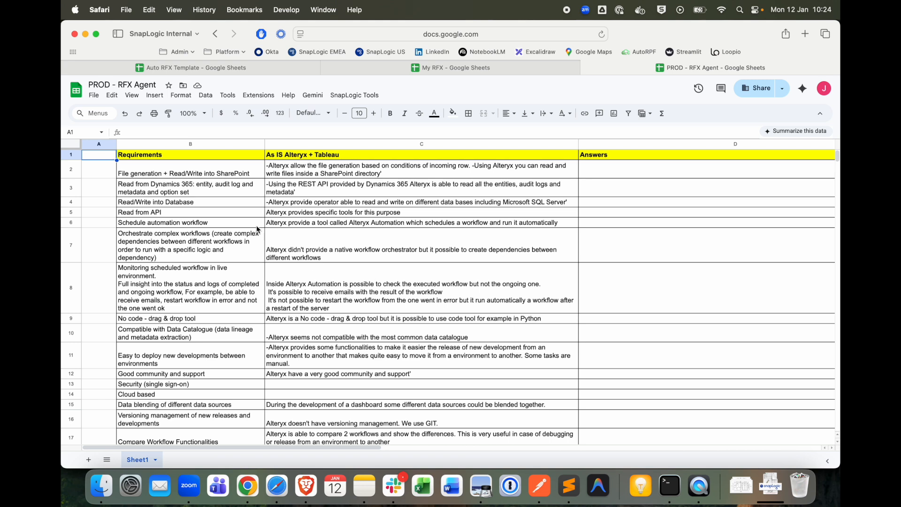
click(220, 157)
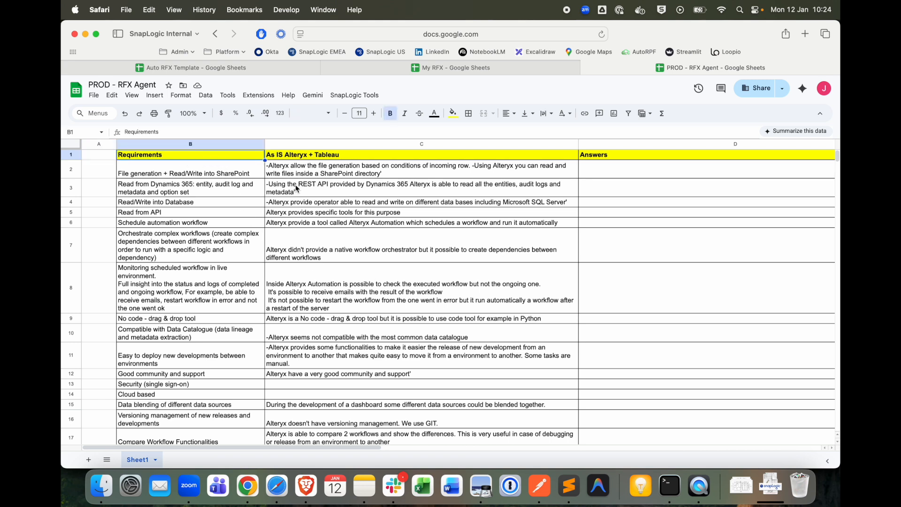
click(298, 155)
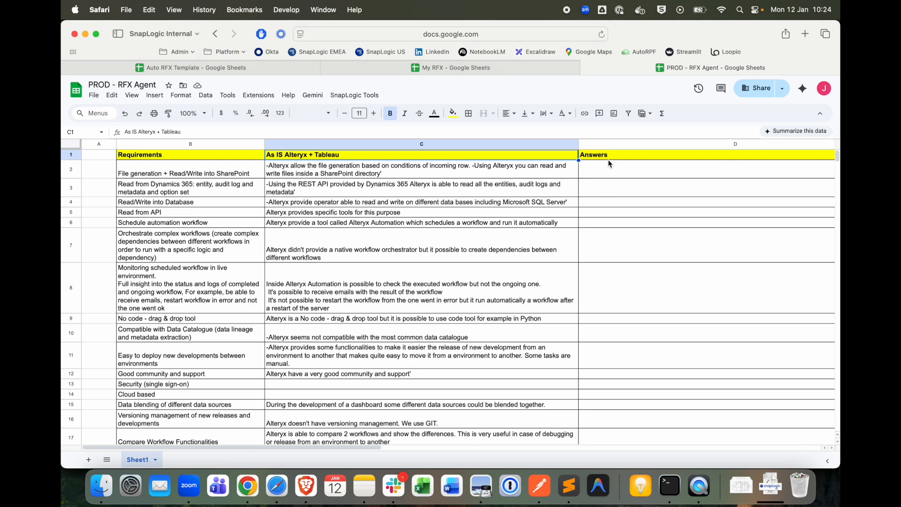
click(221, 156)
key(super+shift+Right)
key(super+shift+Down)
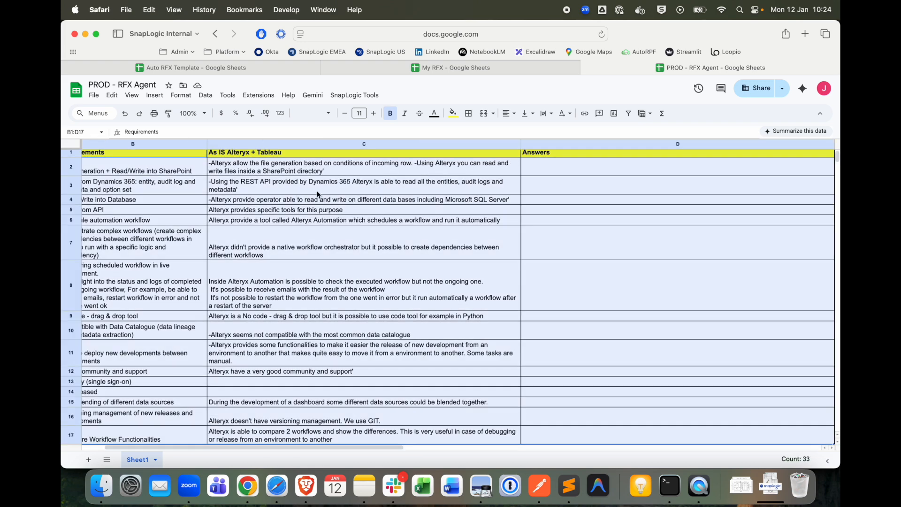
click(458, 70)
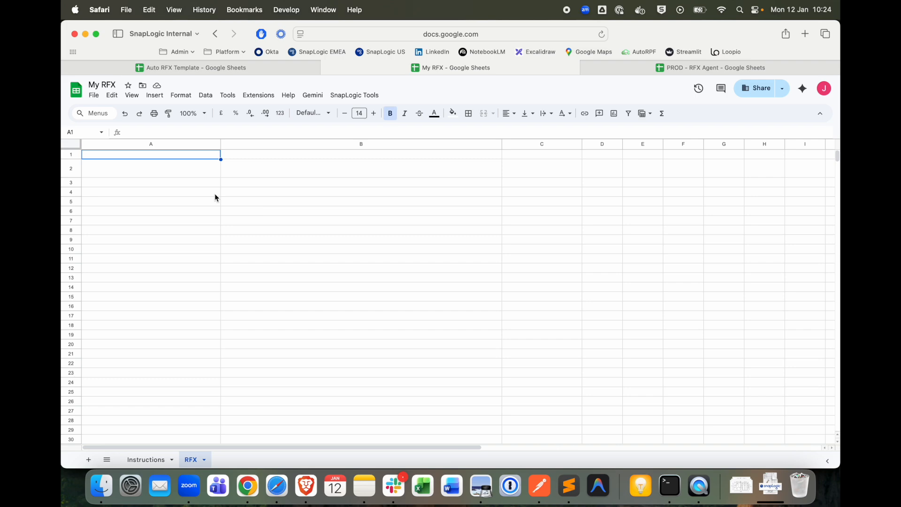
key(super+v)
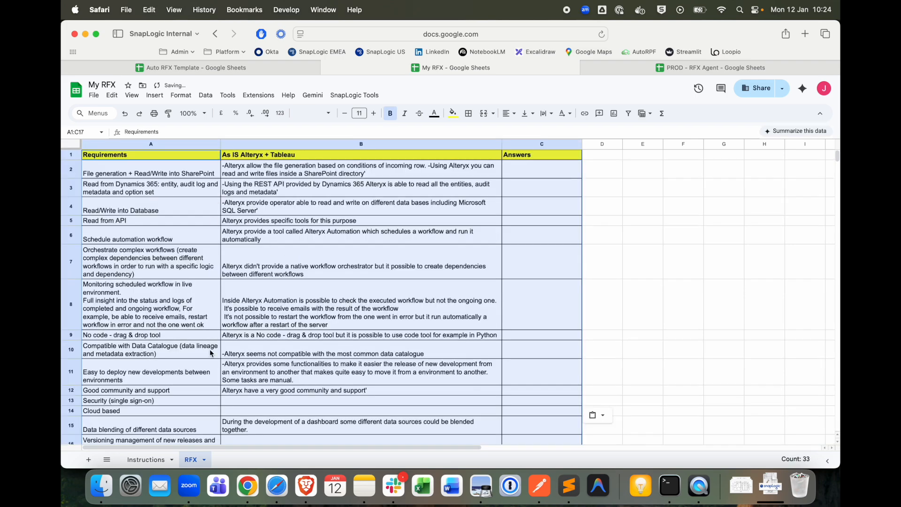
click(146, 159)
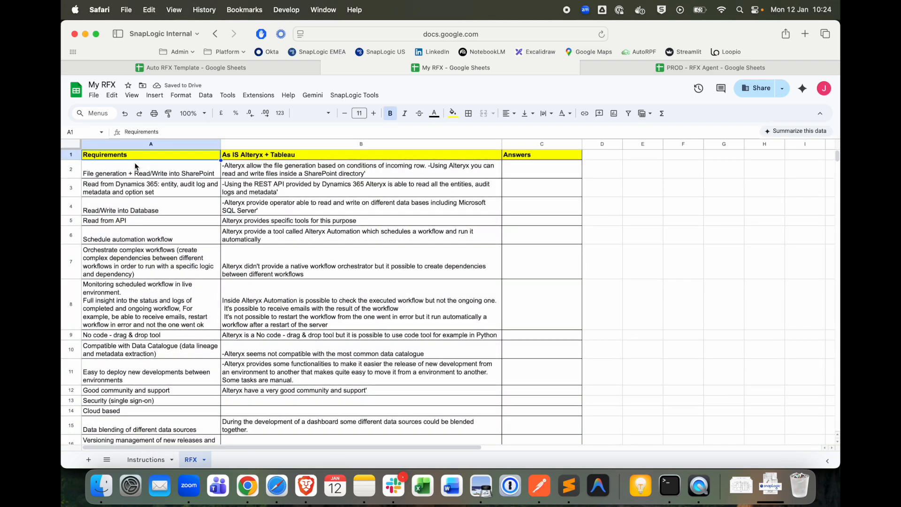
Launch the SnapLogic RFX Agent and authorize its script with the existing Google account, granting all requested permissions
click(348, 99)
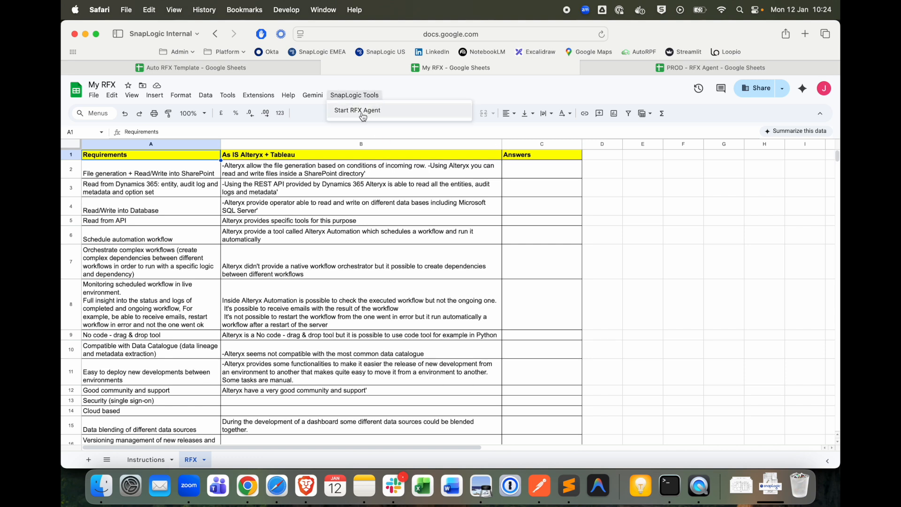
click(359, 114)
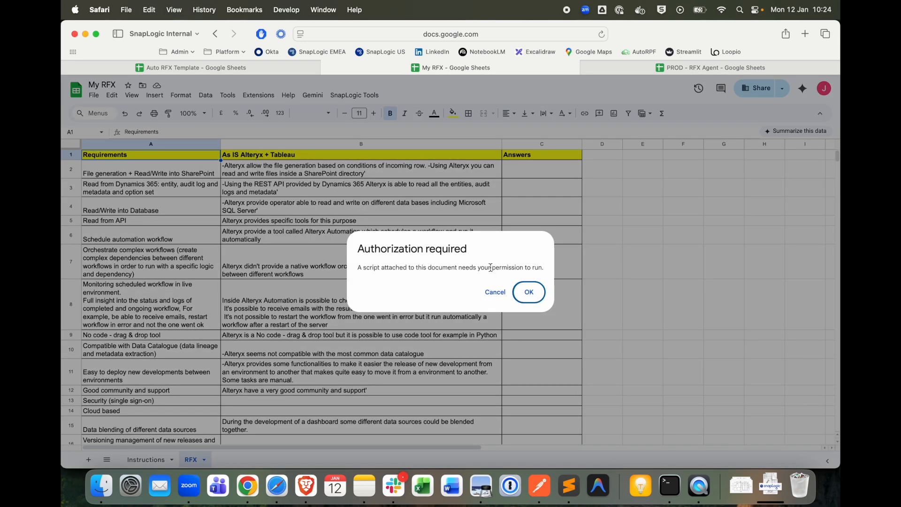
click(538, 296)
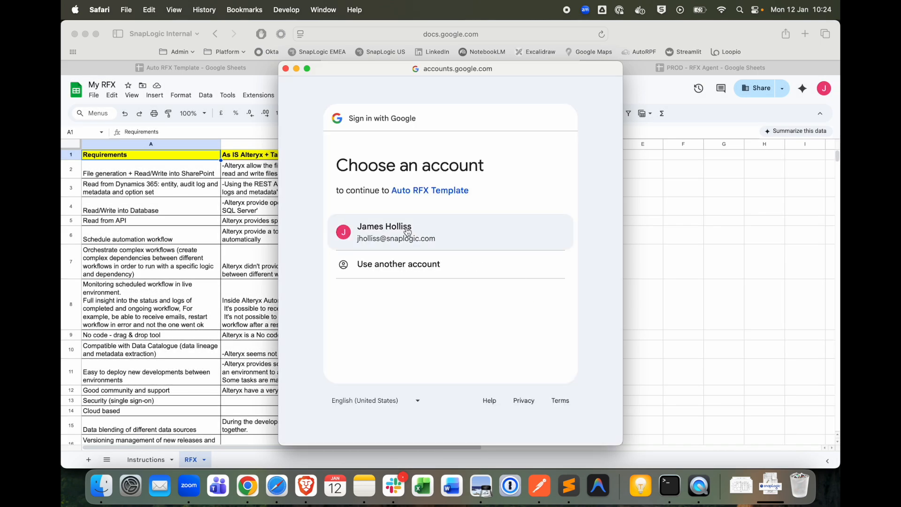
click(408, 232)
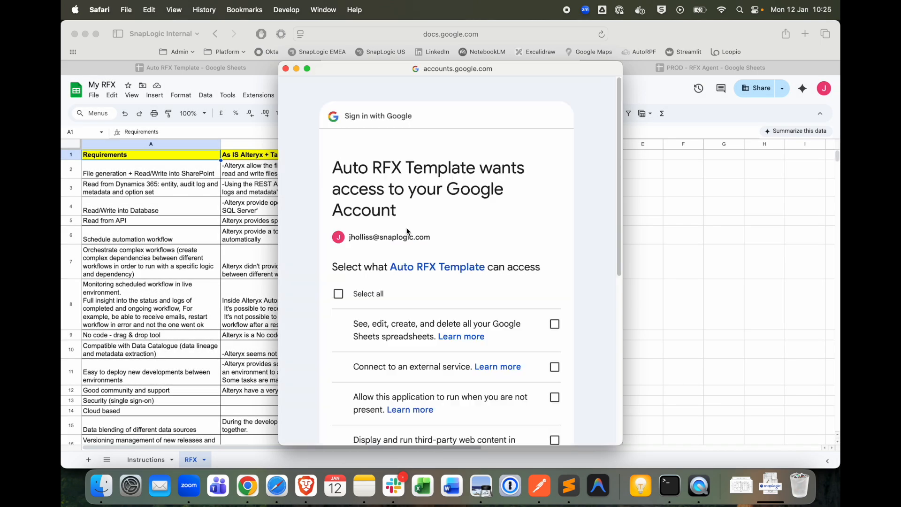
click(338, 293)
scroll(465, 307, down, 5)
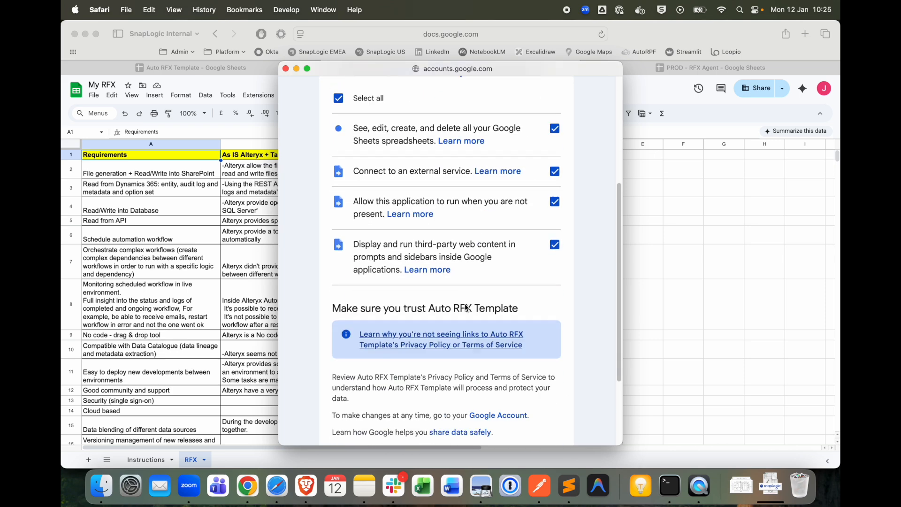
click(502, 430)
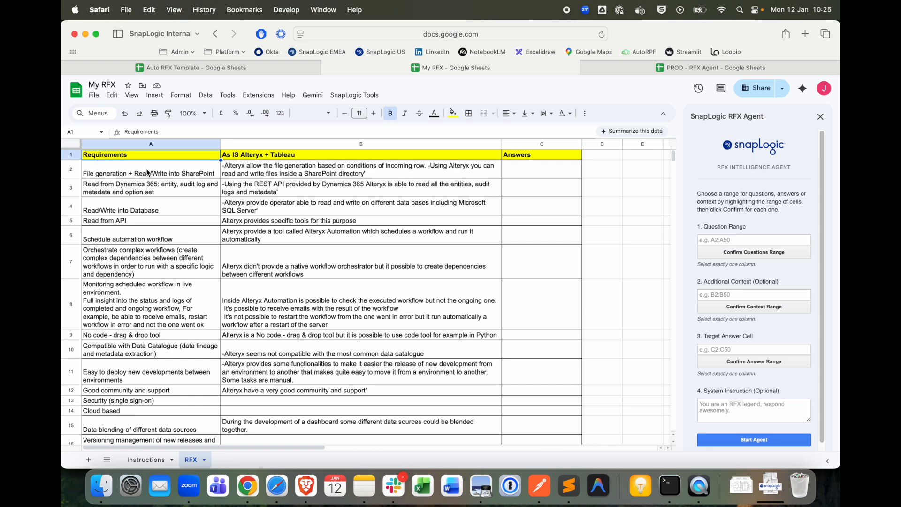
Set the agent's question range to A2:A17 and its additional context range to B2:B17
drag(147, 173, 156, 404)
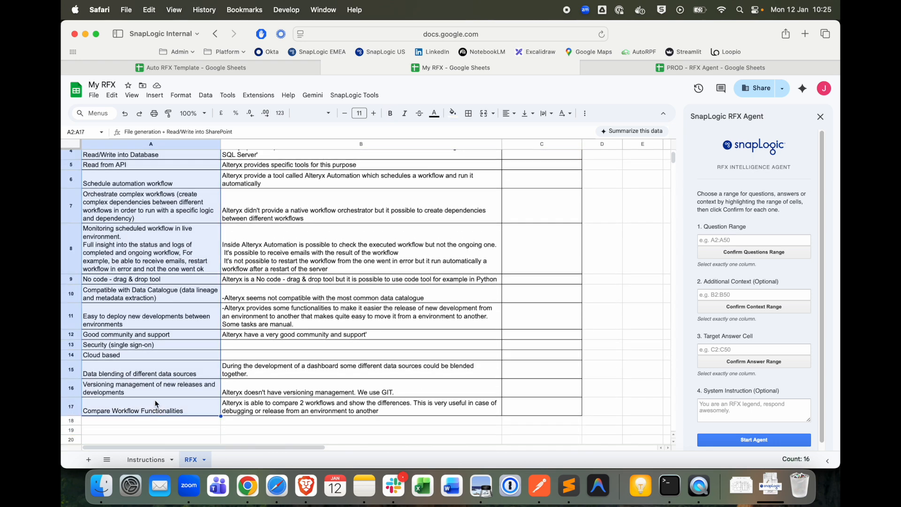
click(735, 252)
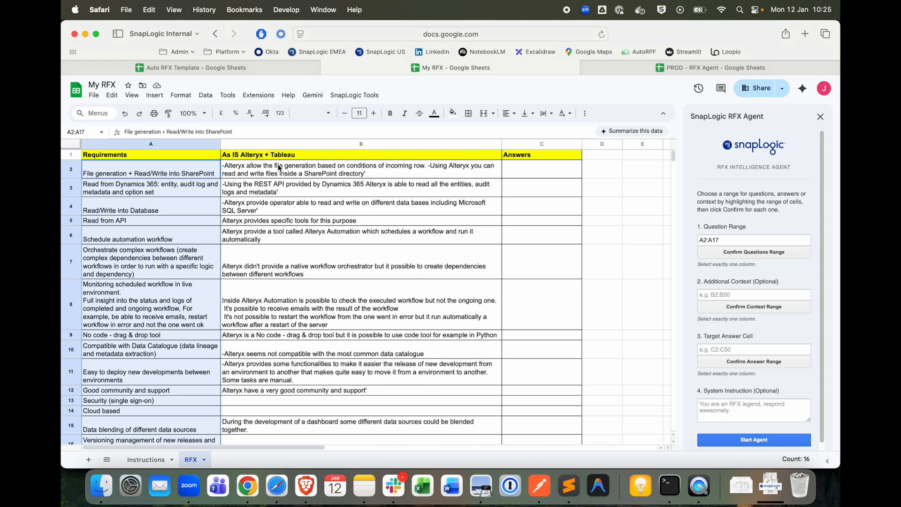
click(311, 176)
drag(311, 178, 335, 405)
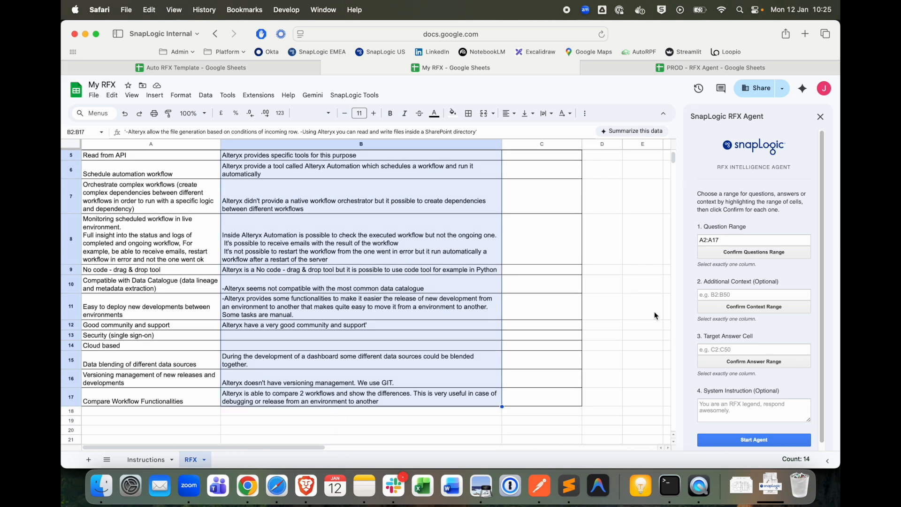
click(738, 307)
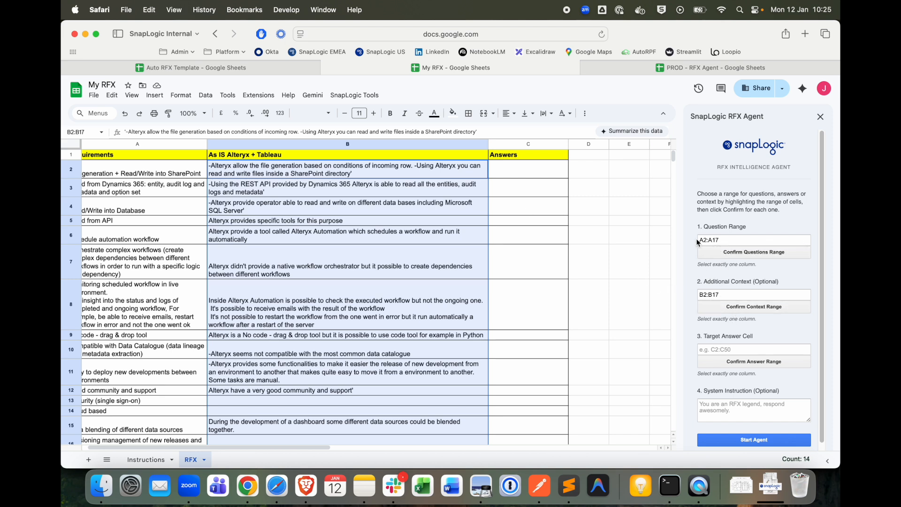
Set the agent's target answer range to the empty Answers cells C2:C17
drag(520, 170, 516, 425)
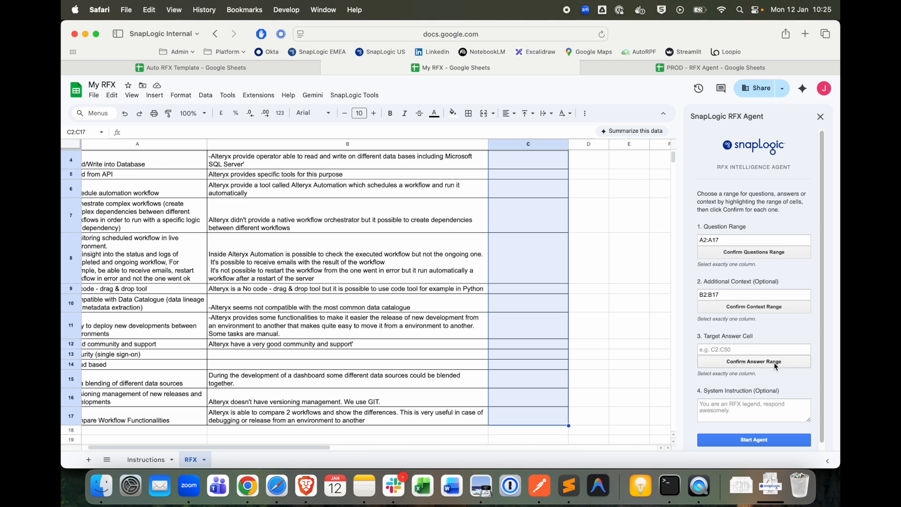
scroll(554, 267, up, 2)
scroll(746, 396, down, 1)
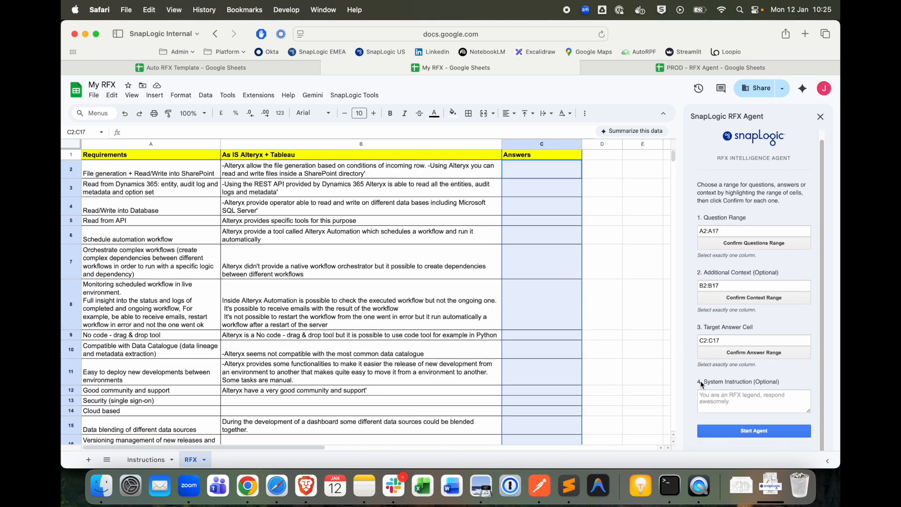
Start the RFX agent with the optional system instruction left blank and acknowledge the start message
click(738, 399)
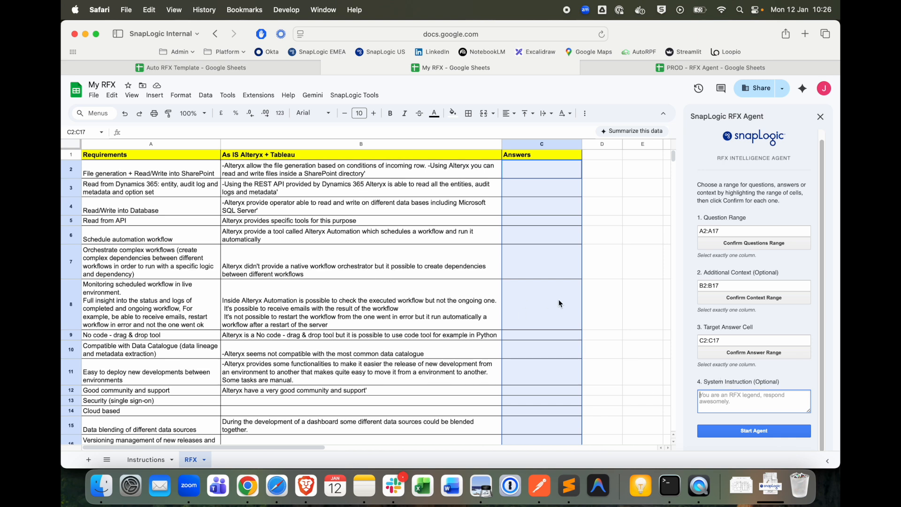
click(758, 436)
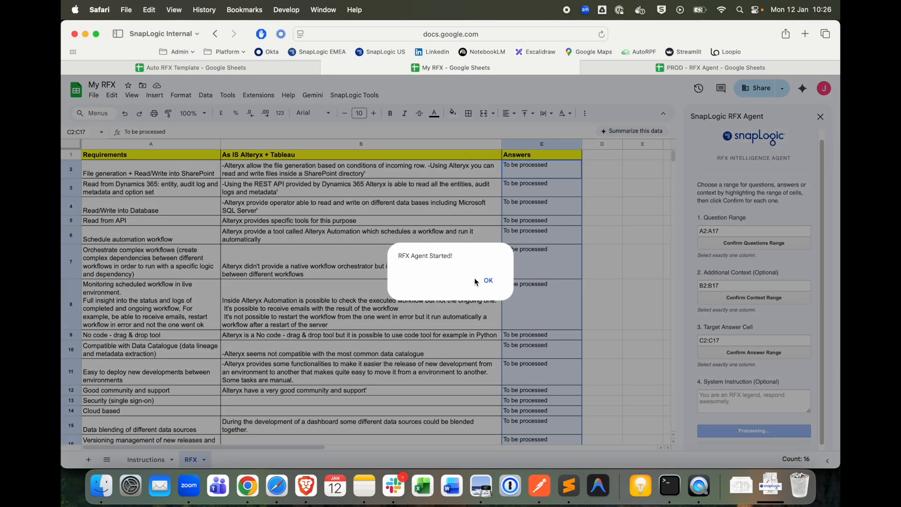
click(488, 281)
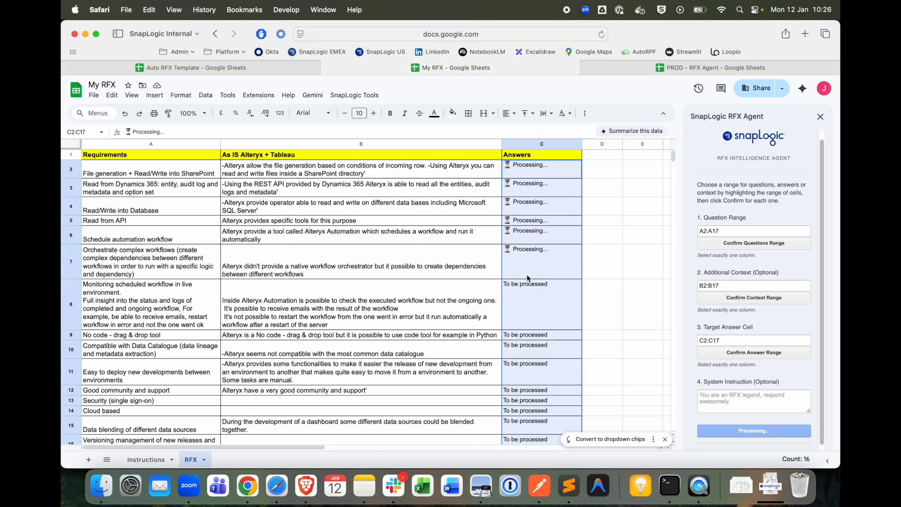
Widen the Answers column C on the RFX sheet to make the generated text easier to read
scroll(533, 309, down, 2)
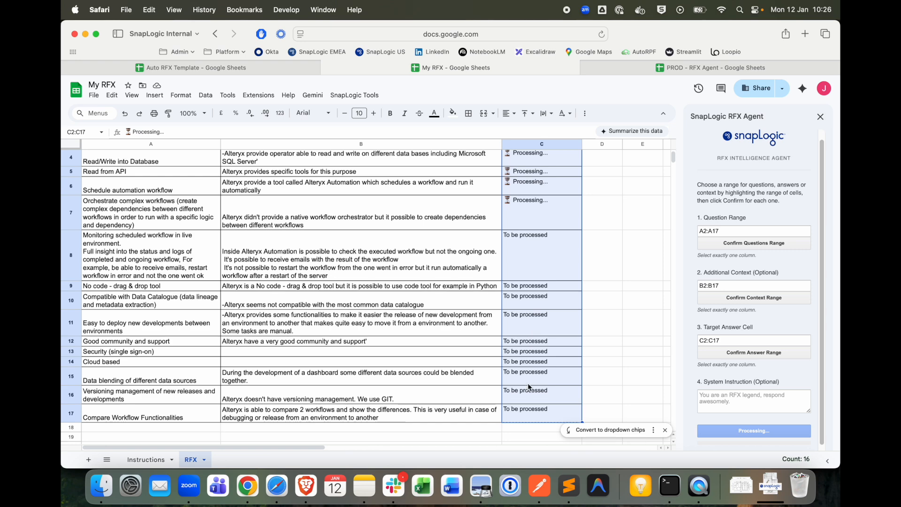
scroll(528, 280, up, 2)
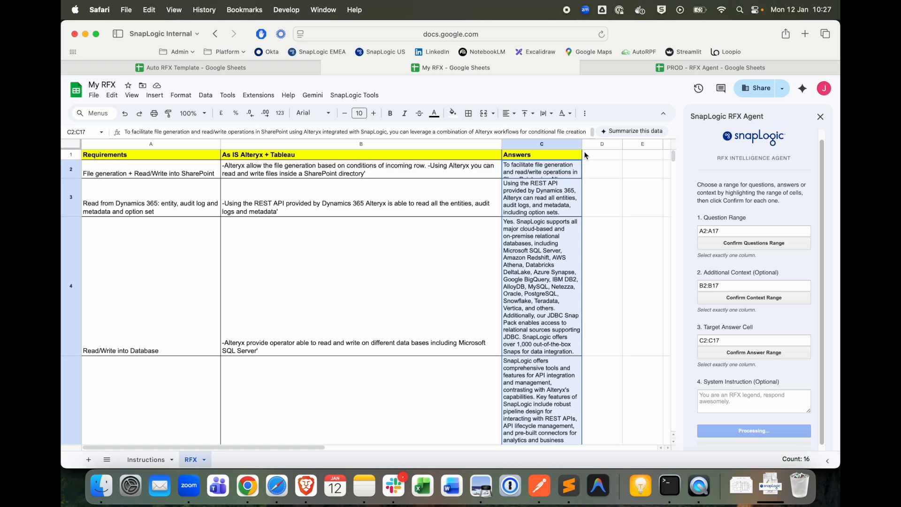
drag(582, 146, 652, 146)
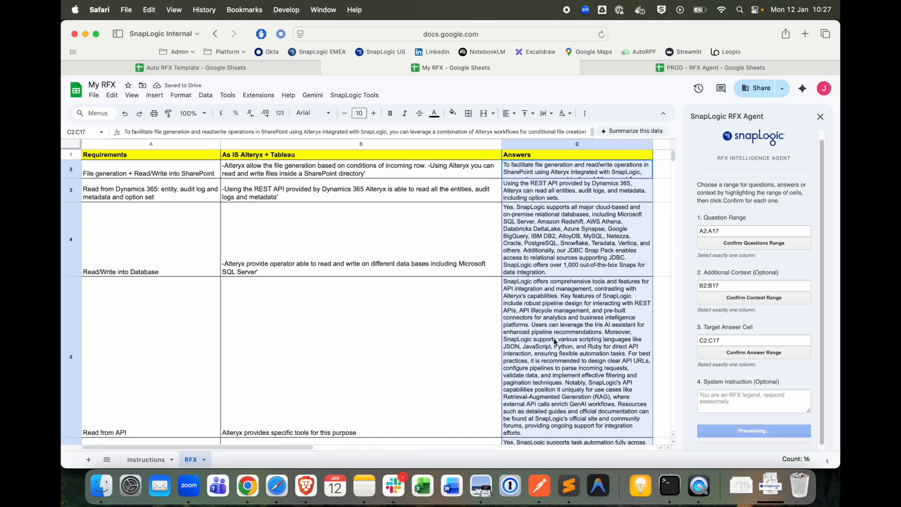
Review the generated answers in column C down to the last requirement and dismiss the agent's completion messages
scroll(556, 341, down, 5)
scroll(555, 342, down, 10)
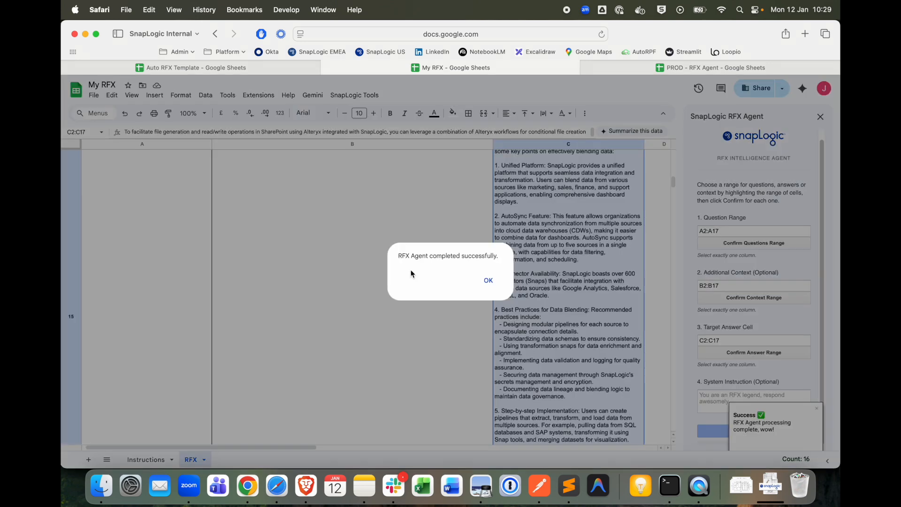
click(488, 282)
scroll(547, 363, down, 5)
scroll(547, 362, down, 10)
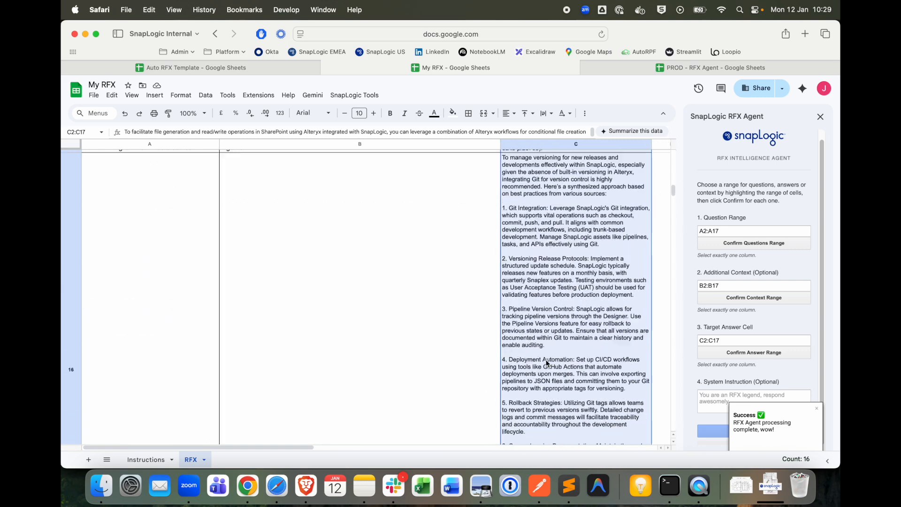
scroll(545, 360, up, 3)
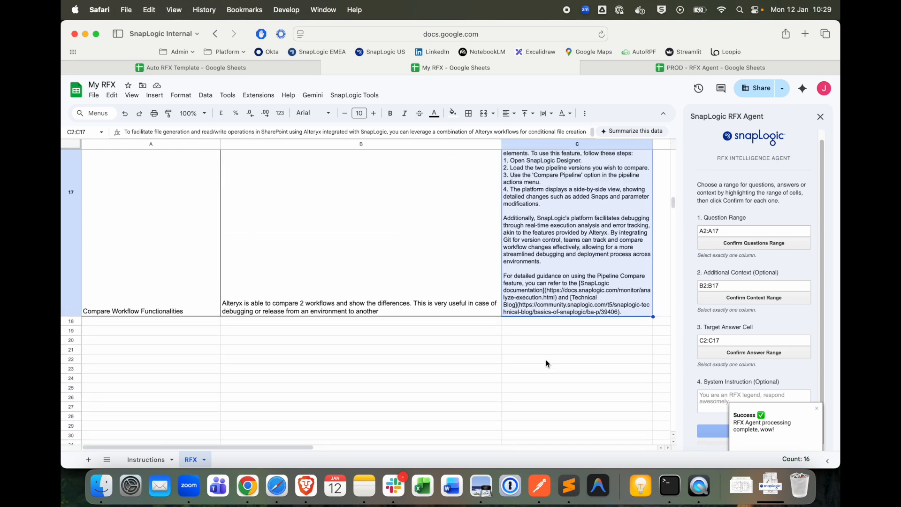
scroll(375, 359, up, 15)
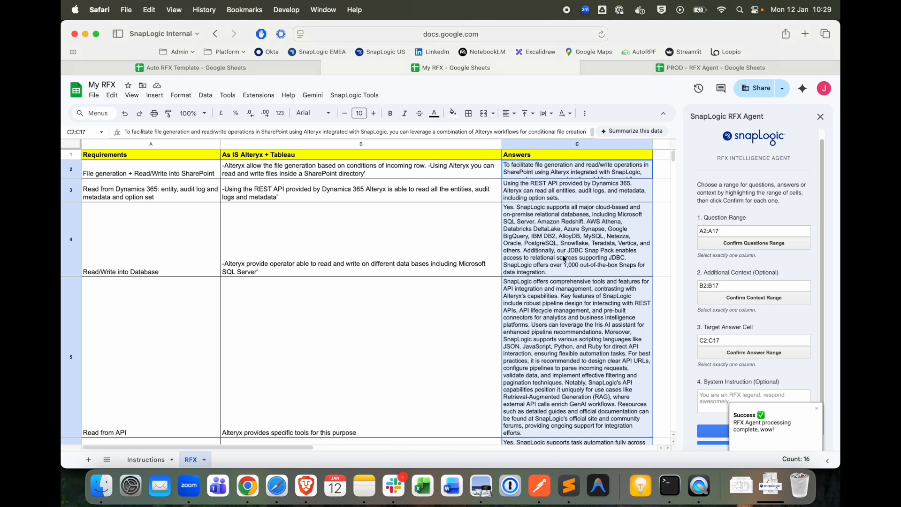
click(817, 408)
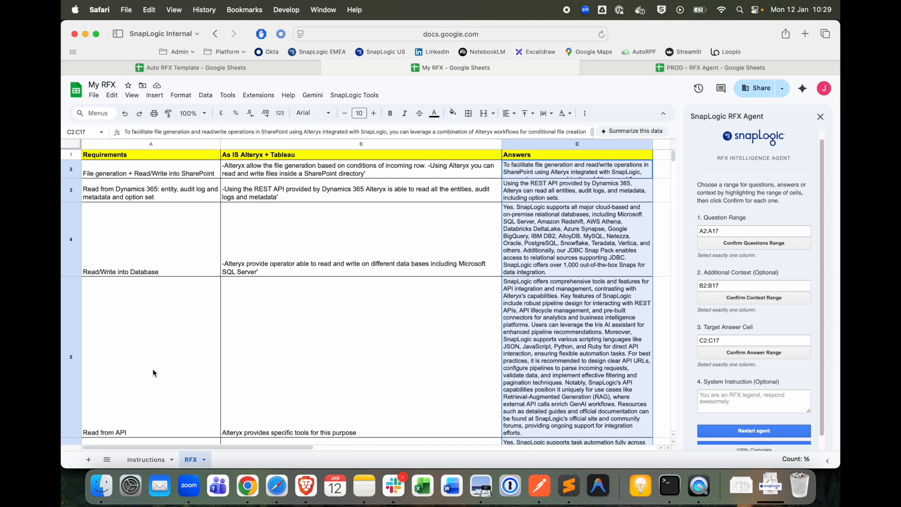
Open the Instructions sheet and examine the usage steps and the contact for bugs and feature requests
click(146, 459)
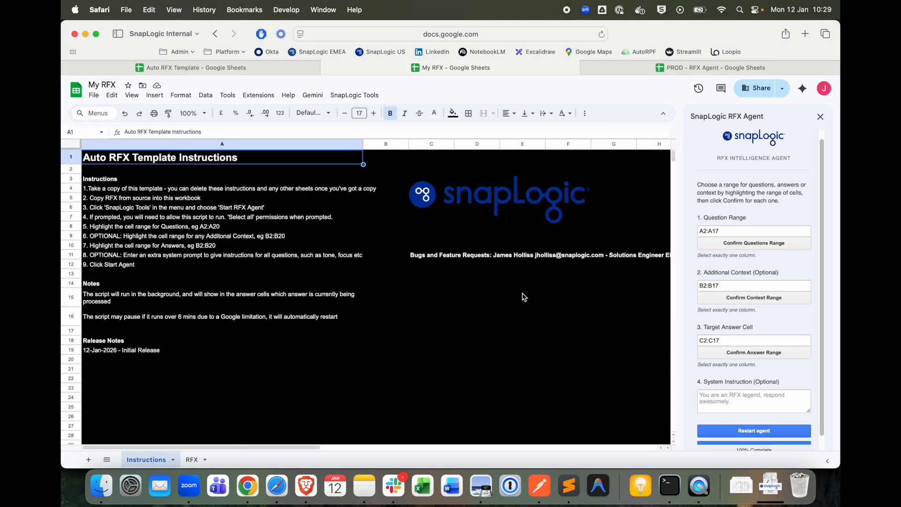
scroll(537, 269, right, 5)
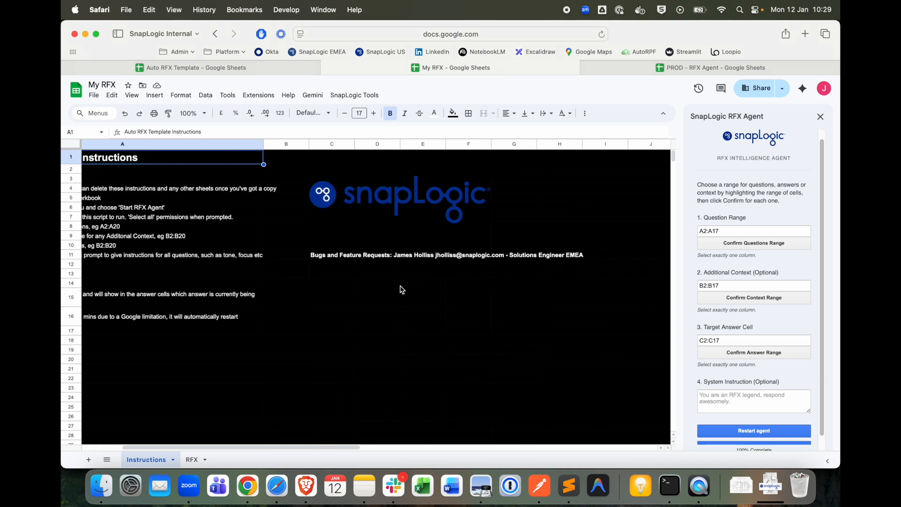
scroll(403, 289, left, 5)
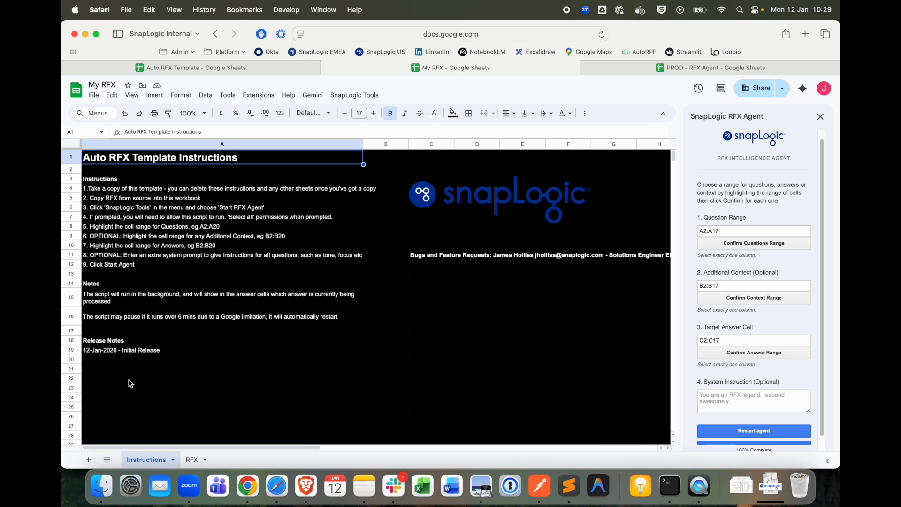